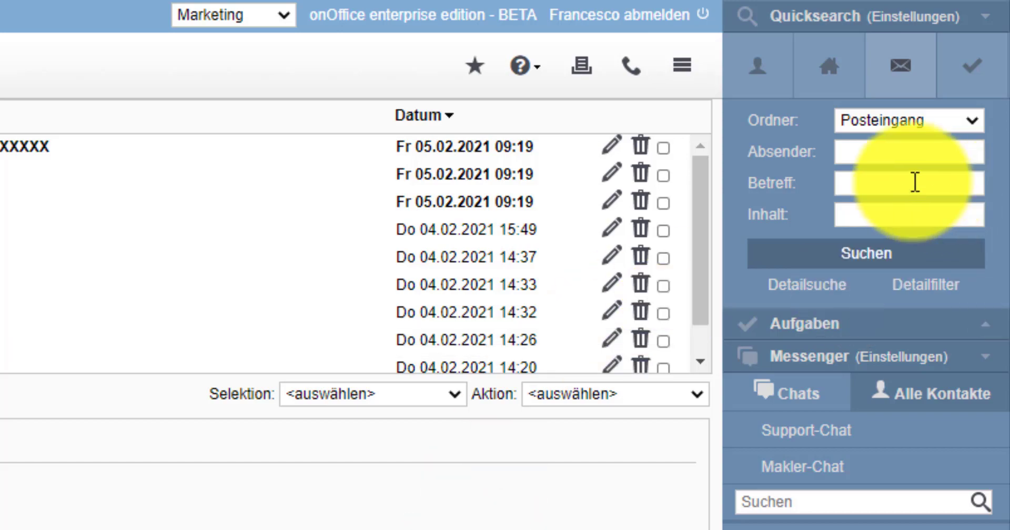
Quick-search the Posteingang folder for "Anfrage" in the subject and, as a separate search, in the message content.
{"action": "left_click", "coordinate": [886, 157]}
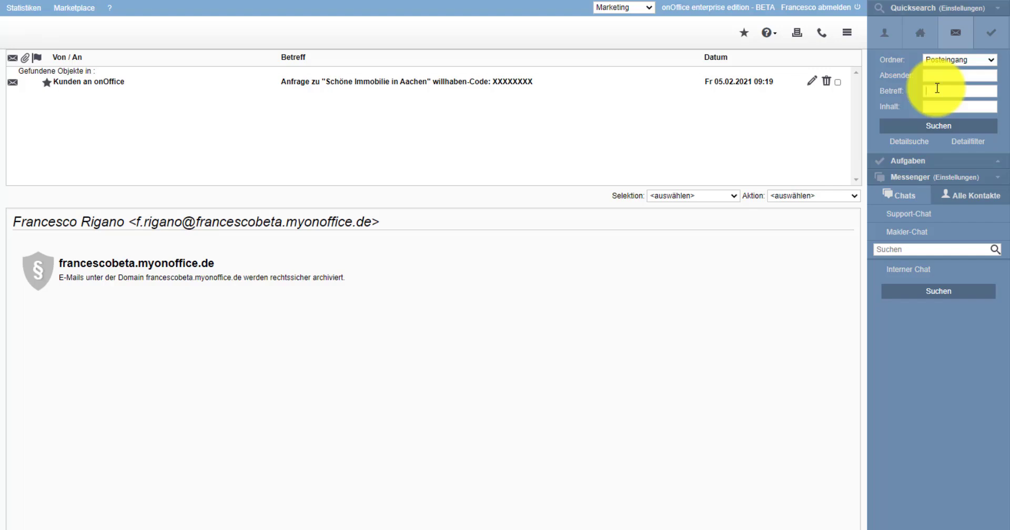
{"action": "type", "text": "Anfrage"}
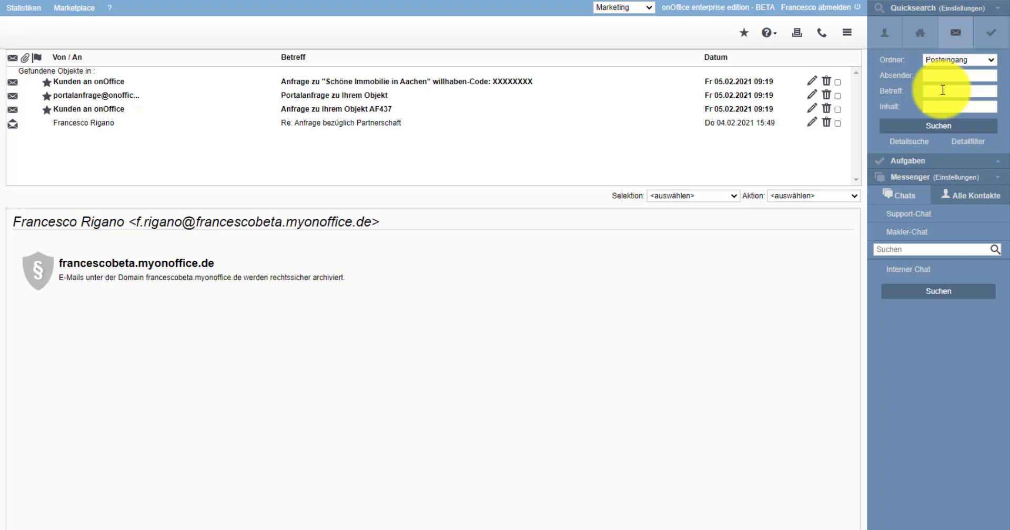
{"action": "left_click", "coordinate": [937, 108]}
{"action": "type", "text": "Anfrage"}
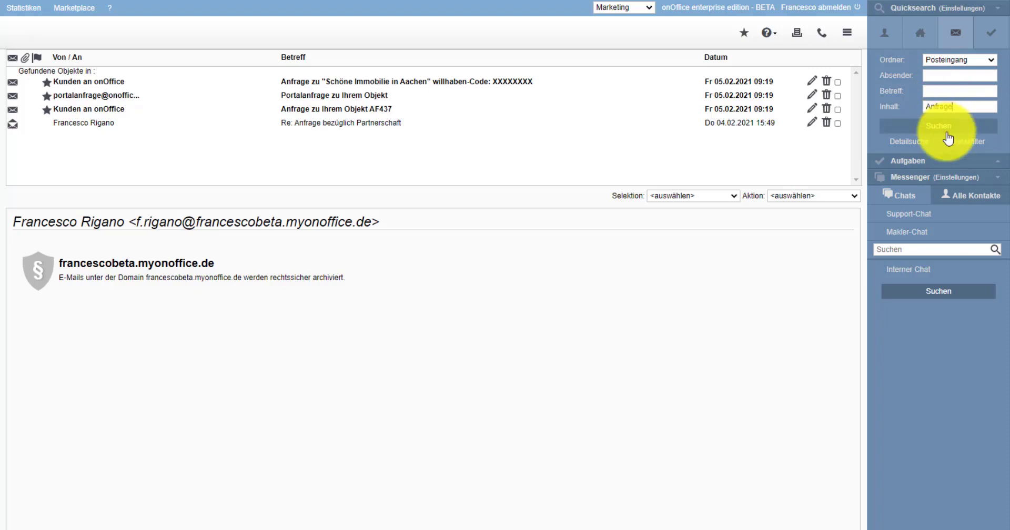
{"action": "left_click", "coordinate": [932, 127]}
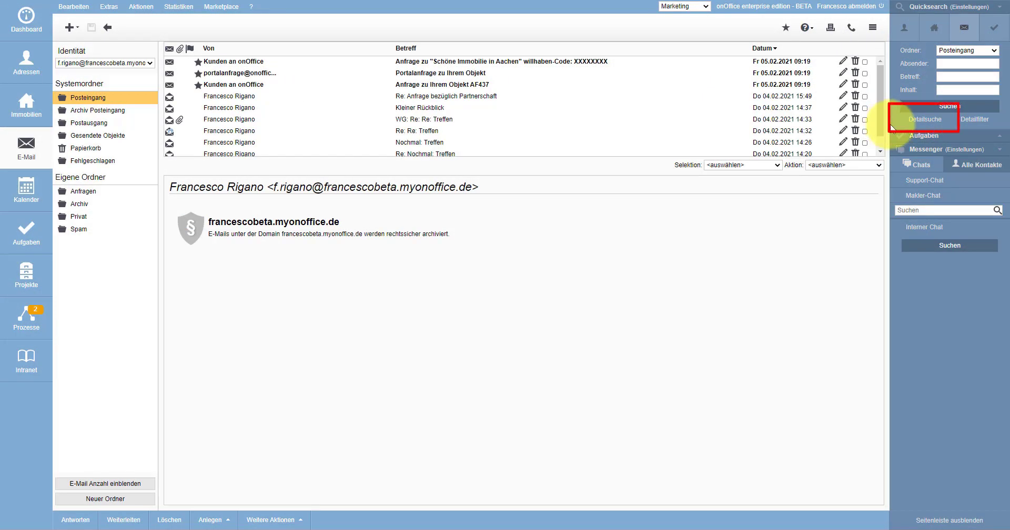
Run a detailed search in Posteingang for emails containing "Anfrage" dated after 01-02-2021.
{"action": "left_click", "coordinate": [917, 121]}
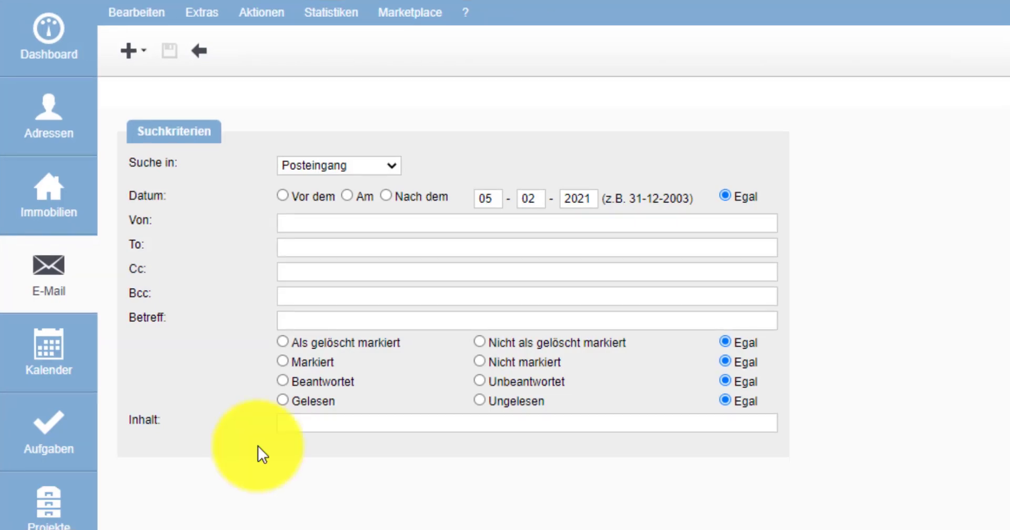
{"action": "left_click", "coordinate": [298, 422]}
{"action": "type", "text": "Anfrage"}
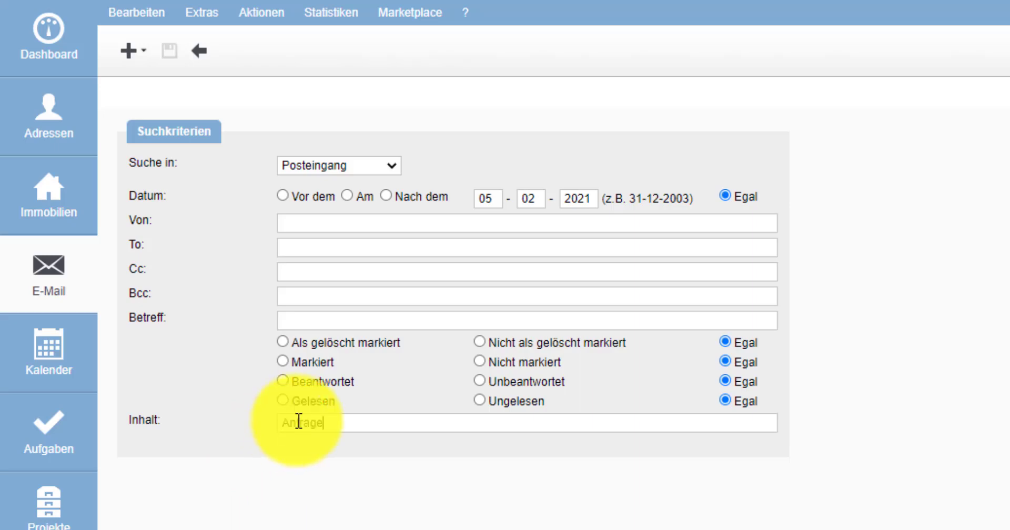
{"action": "left_click", "coordinate": [386, 196]}
{"action": "left_click", "coordinate": [497, 199]}
{"action": "key", "text": "BackSpace"}
{"action": "type", "text": "1"}
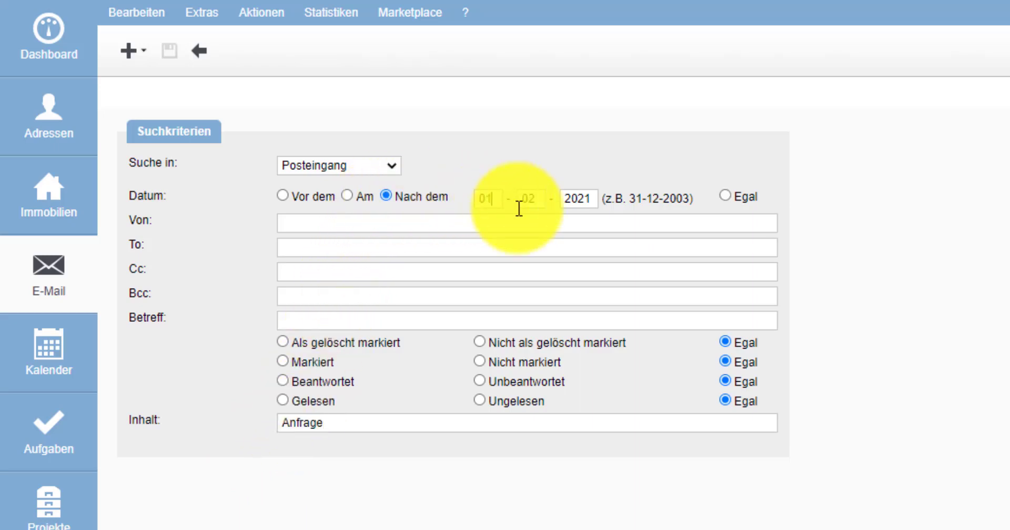
{"action": "scroll", "coordinate": [156, 497], "scroll_direction": "down", "scroll_amount": 8}
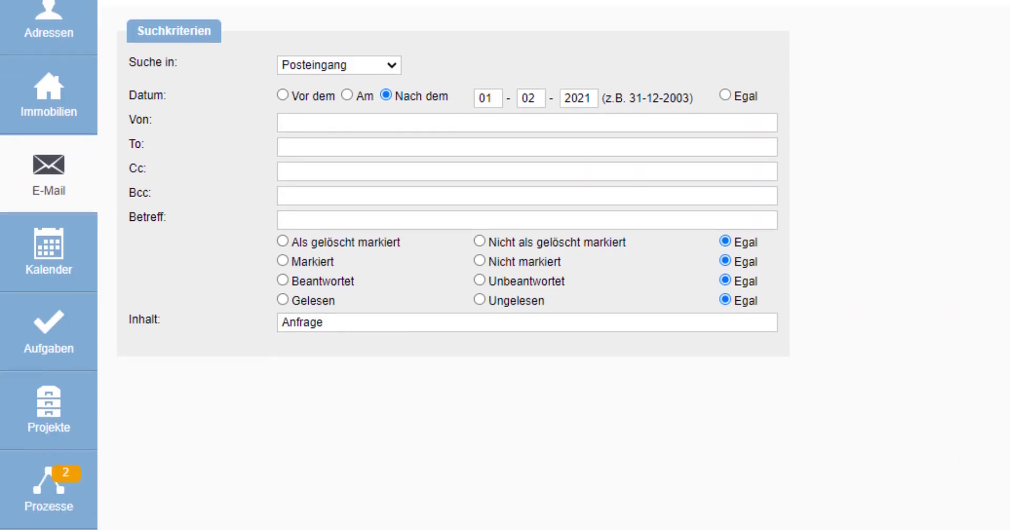
{"action": "left_click", "coordinate": [133, 520]}
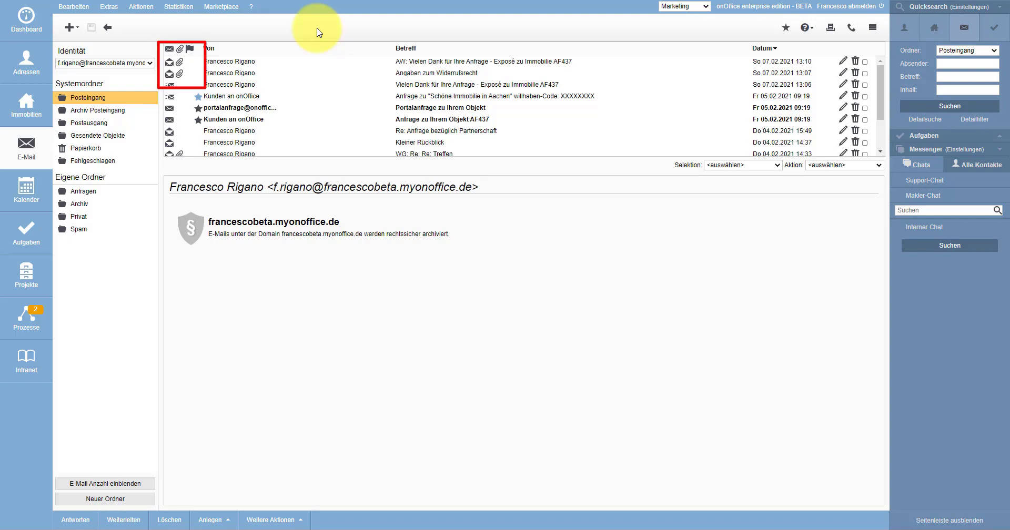
Open the email "AW: Vielen Dank für Ihre Anfrage - Exposé zu Immobilie AF437" and its linked address record in a new browser tab.
{"action": "left_click", "coordinate": [255, 62]}
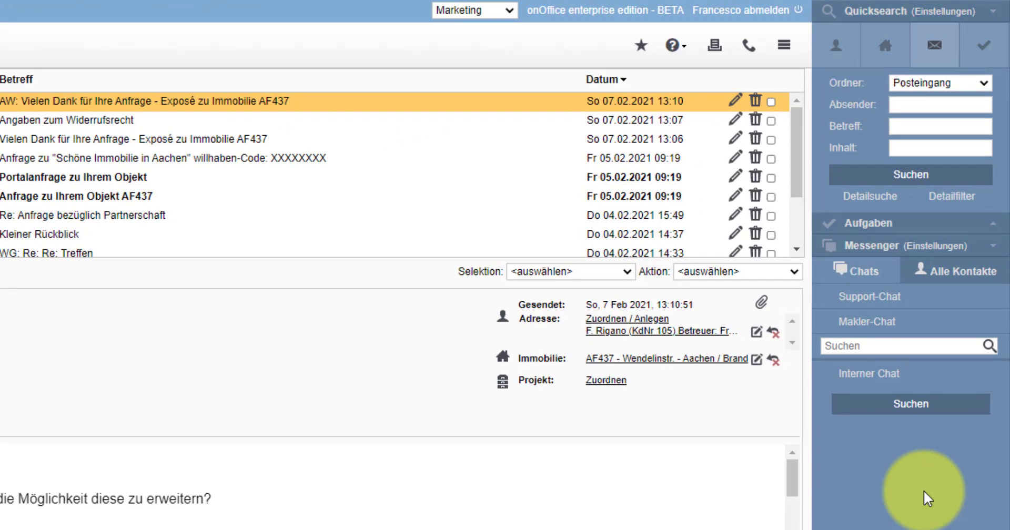
{"action": "right_click", "coordinate": [668, 343]}
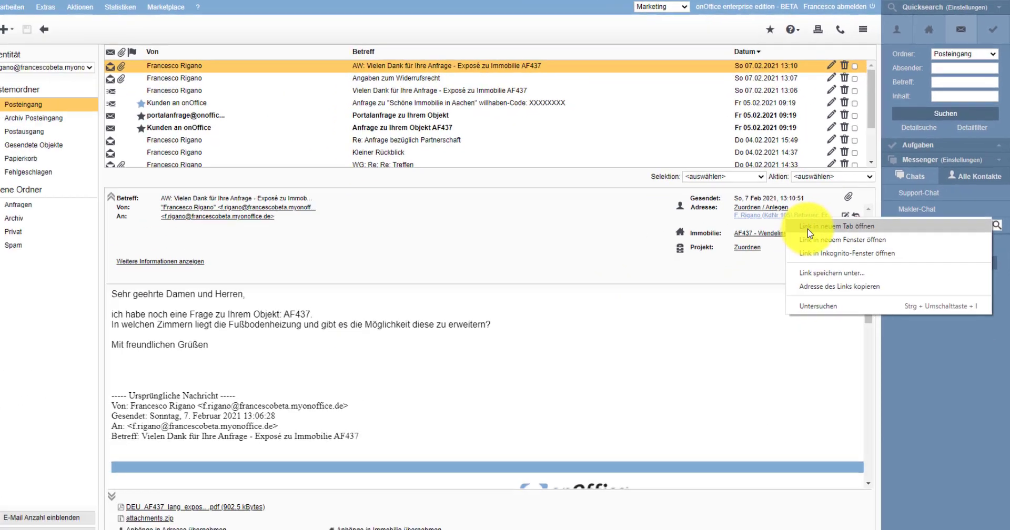
{"action": "left_click", "coordinate": [807, 229]}
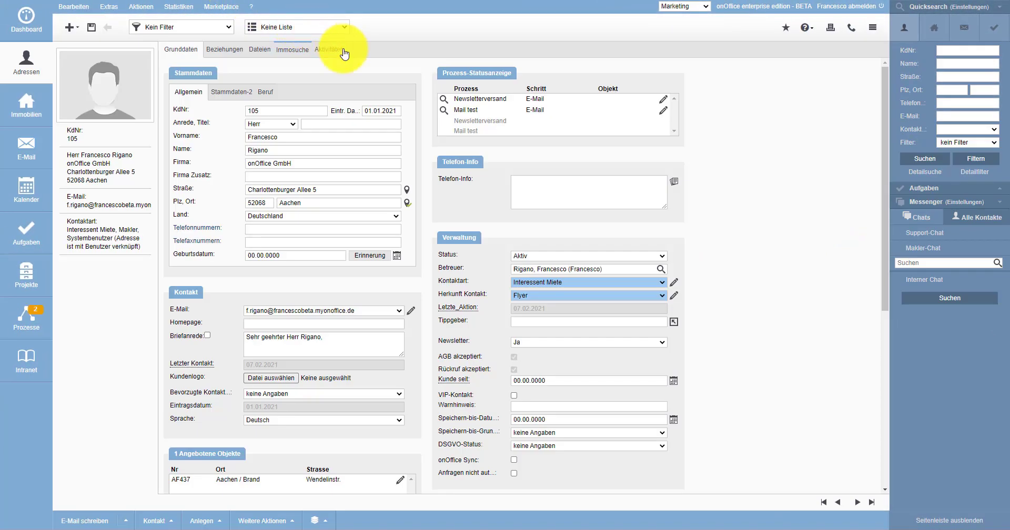
Search the contact's activity remarks for "heizung" and open the email of the matching entry.
{"action": "left_click", "coordinate": [337, 53]}
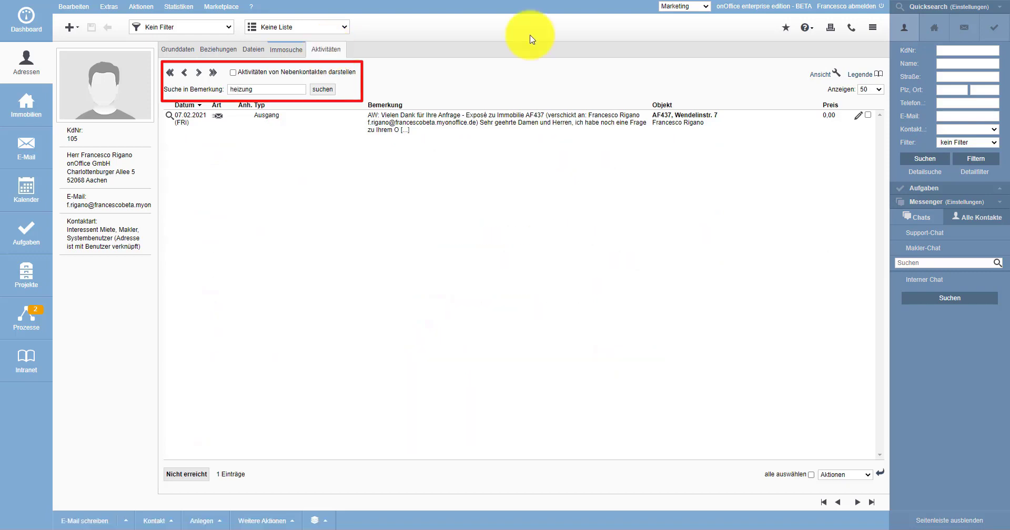
{"action": "left_click", "coordinate": [394, 117]}
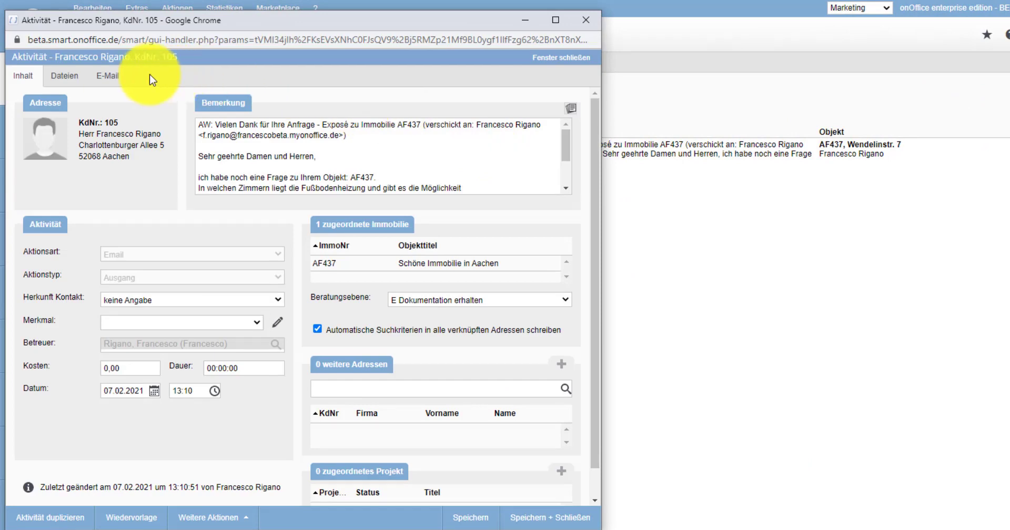
{"action": "left_click", "coordinate": [107, 82]}
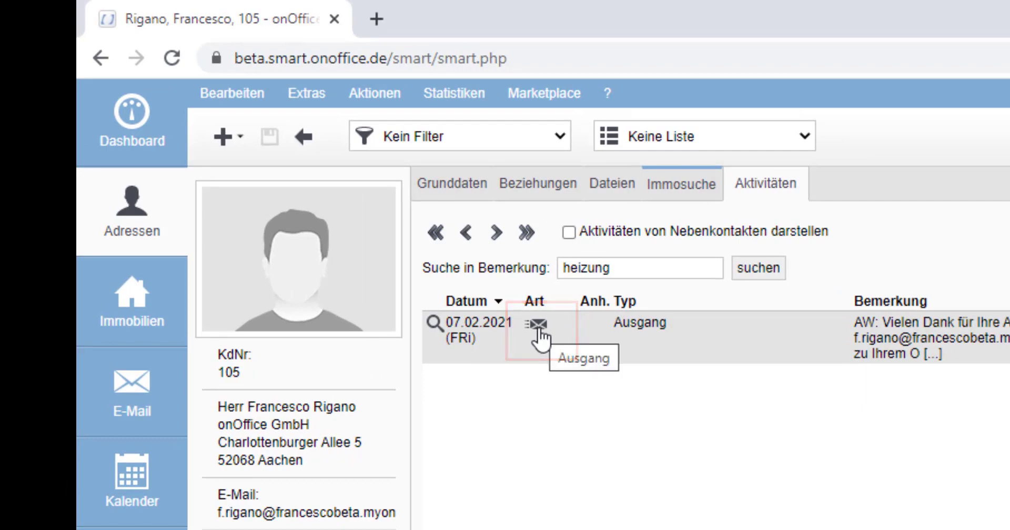
{"action": "left_click", "coordinate": [537, 324]}
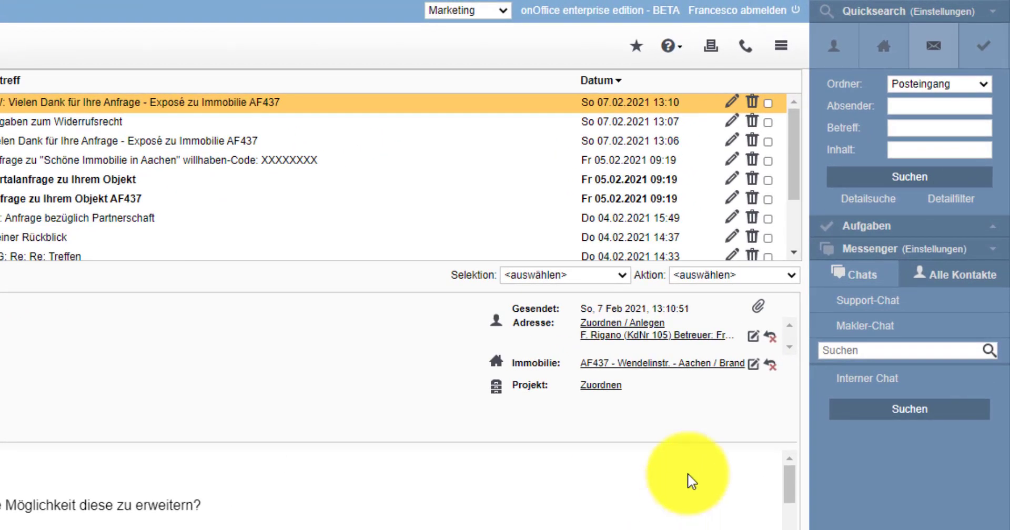
Open the email's linked property AF437 in a new browser tab and display its Maklerbuch.
{"action": "right_click", "coordinate": [653, 368]}
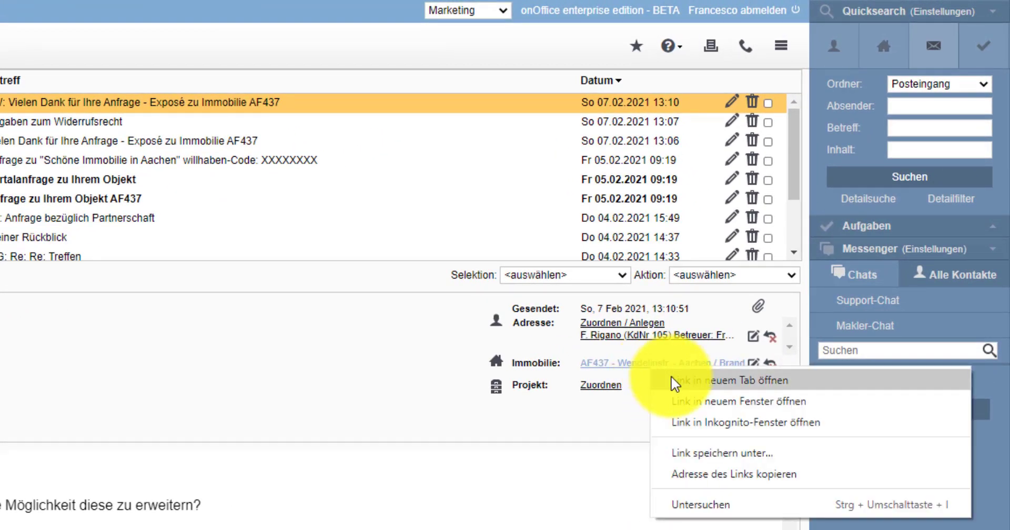
{"action": "left_click", "coordinate": [670, 380]}
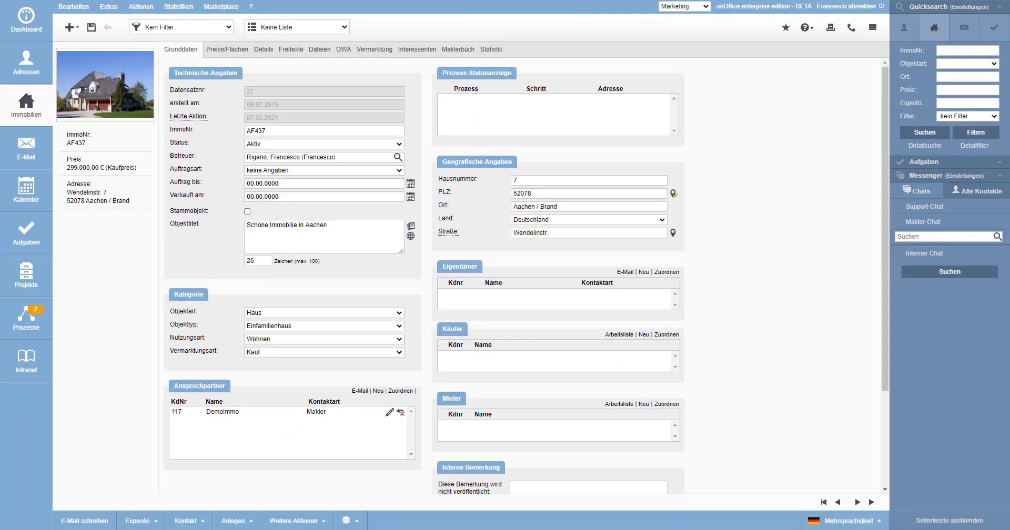
{"action": "left_click", "coordinate": [458, 50]}
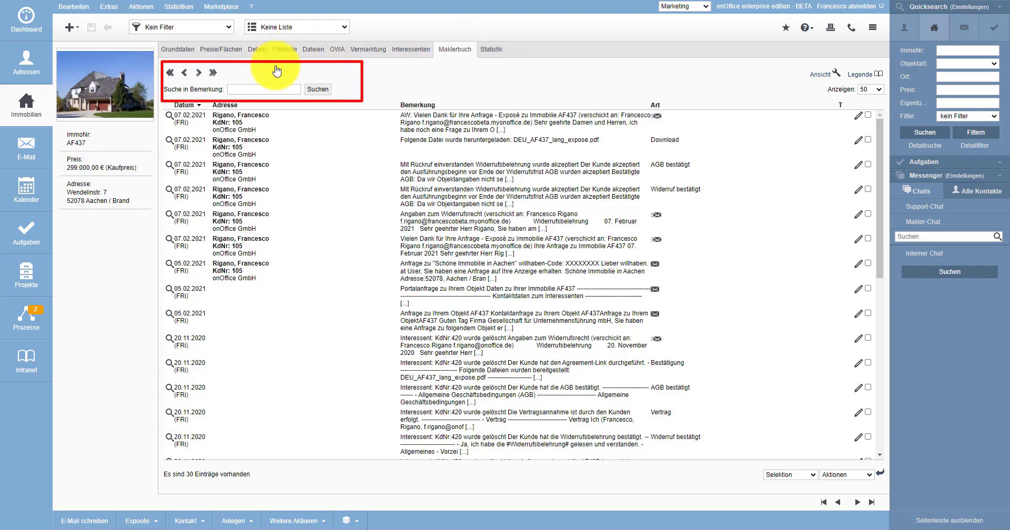
Search the Maklerbuch remarks for "Heizung" and open the email attached to the matching entry.
{"action": "type", "text": "Heizung"}
{"action": "key", "text": "Return"}
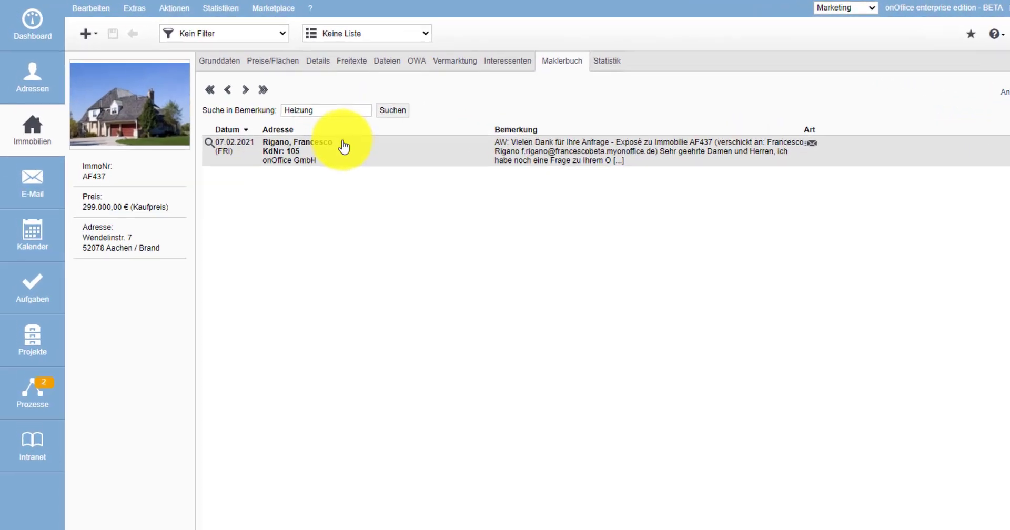
{"action": "left_click", "coordinate": [344, 147]}
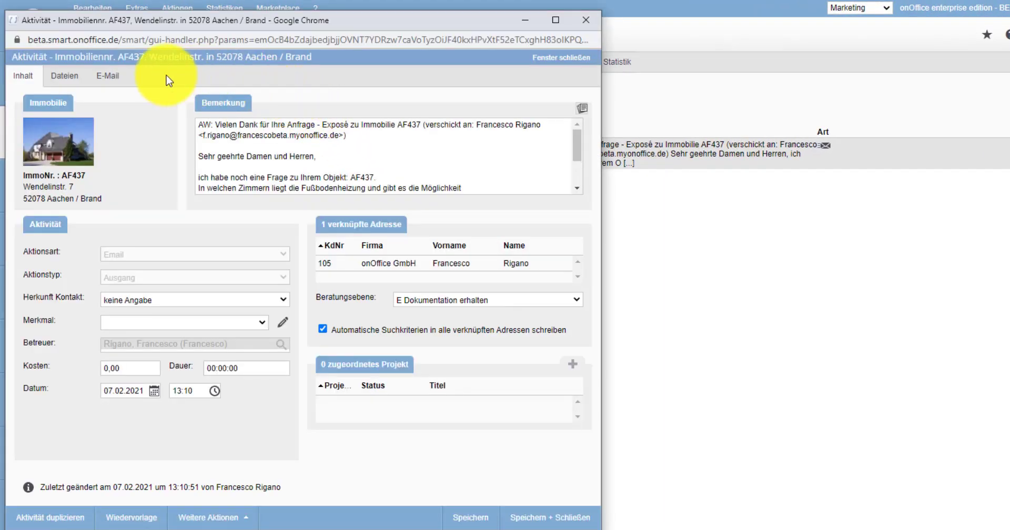
{"action": "left_click", "coordinate": [112, 79]}
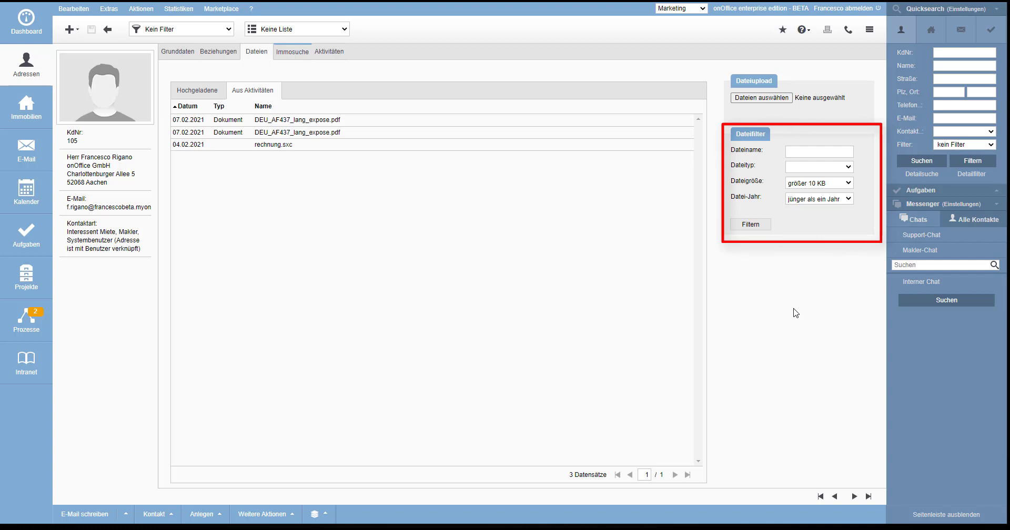
Filter the contact's activity files by the file type Dokument and check the file year and size options.
{"action": "left_click", "coordinate": [796, 204]}
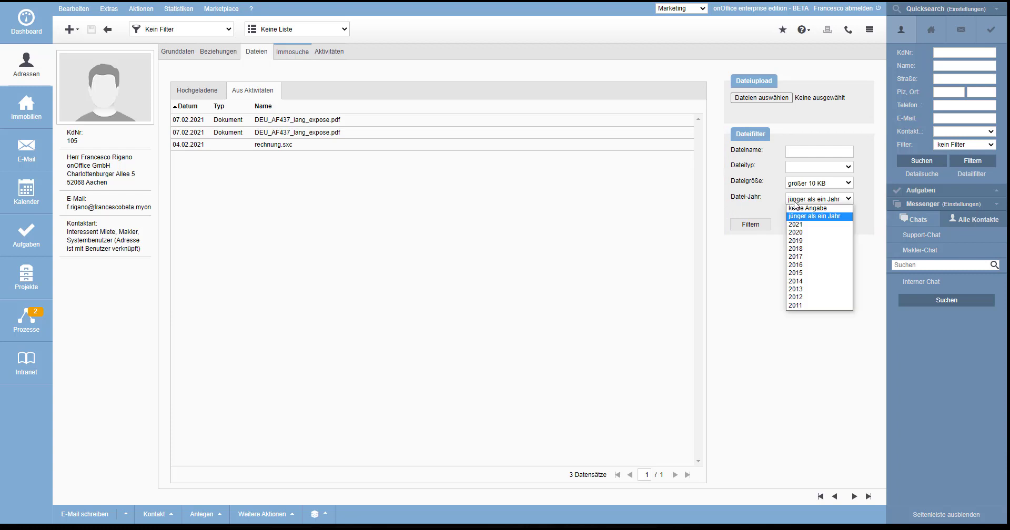
{"action": "left_click", "coordinate": [805, 167]}
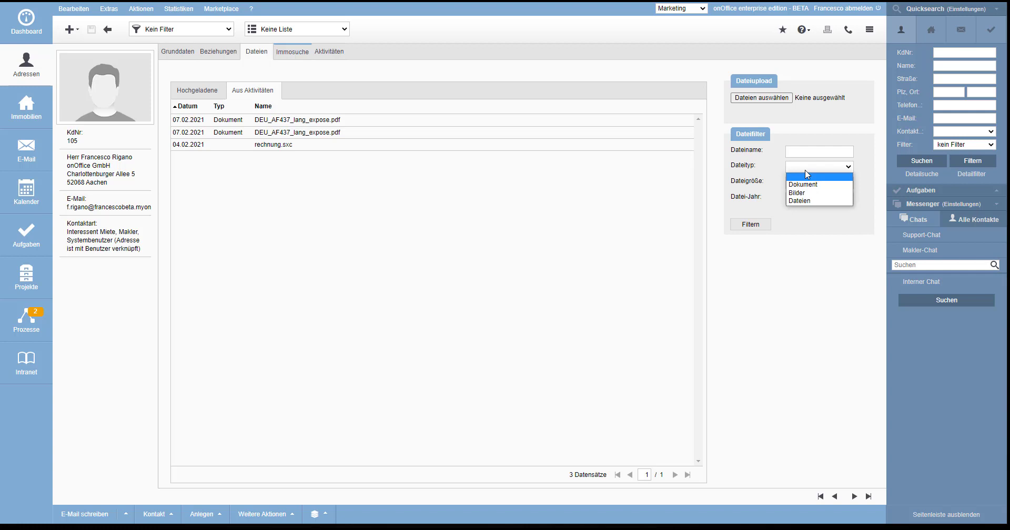
{"action": "left_click", "coordinate": [806, 185]}
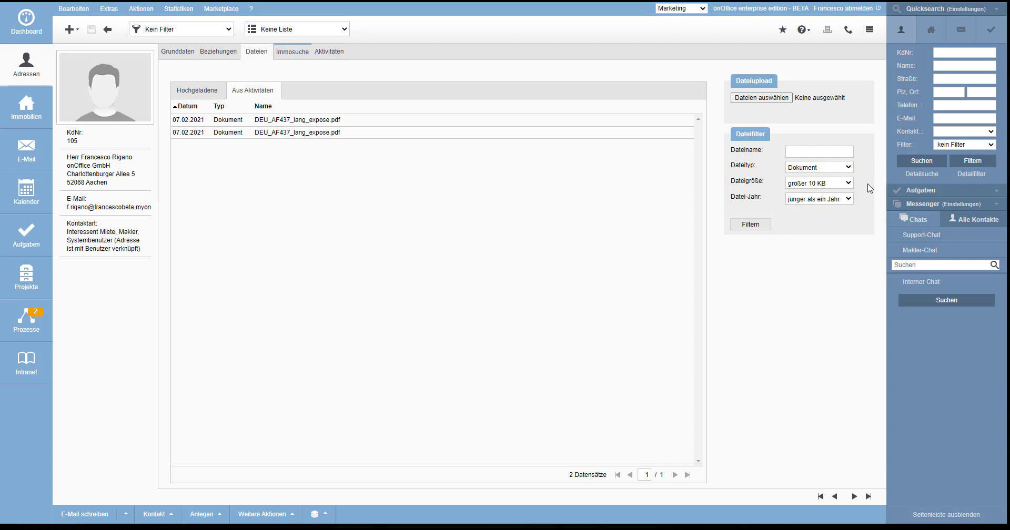
{"action": "left_click", "coordinate": [848, 184]}
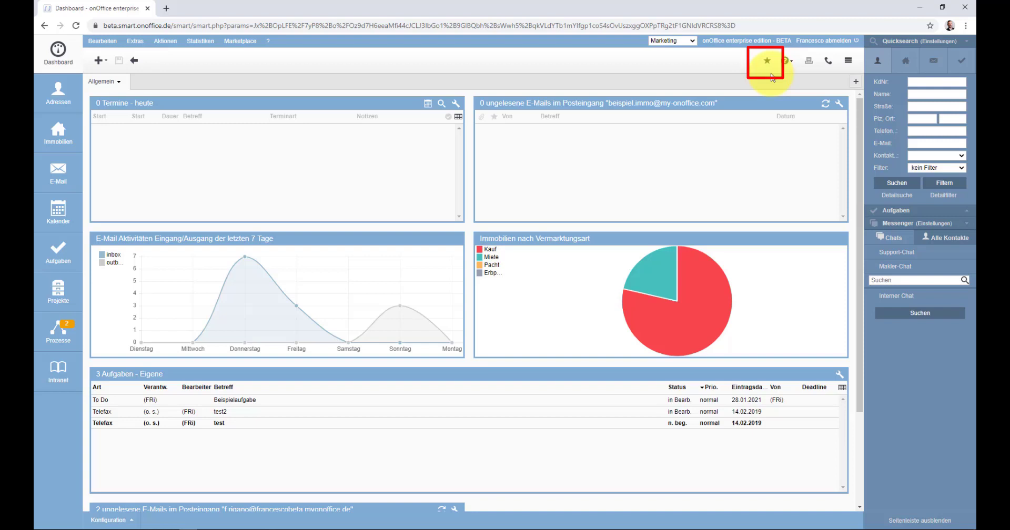
{"action": "left_click", "coordinate": [767, 61]}
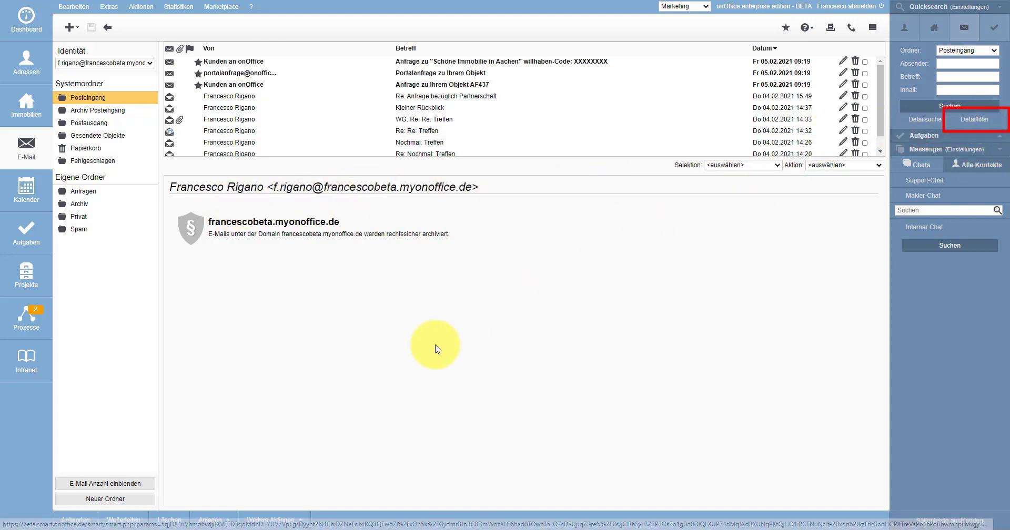
Create a new email filter named "Anfragen verschieben" for emails in Posteingang.
{"action": "left_click", "coordinate": [293, 517]}
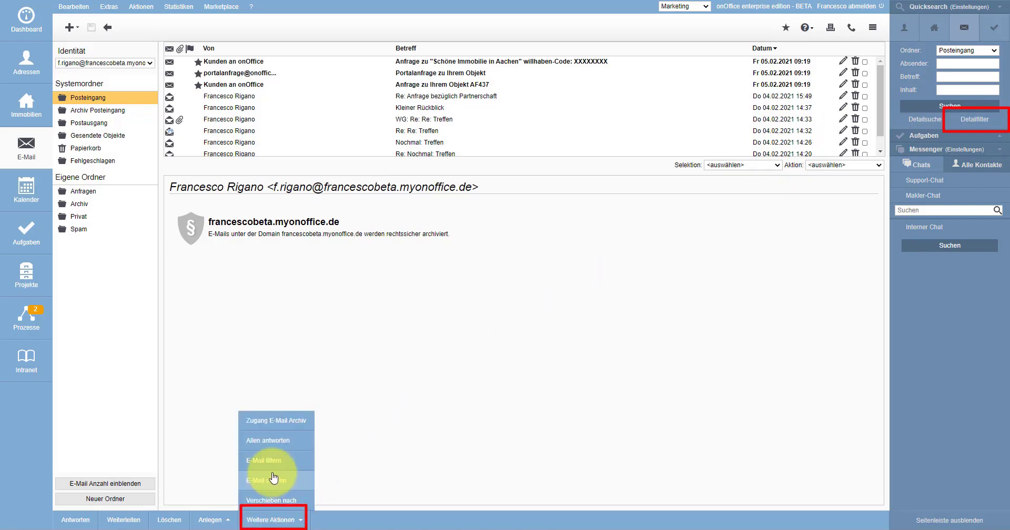
{"action": "left_click", "coordinate": [280, 461]}
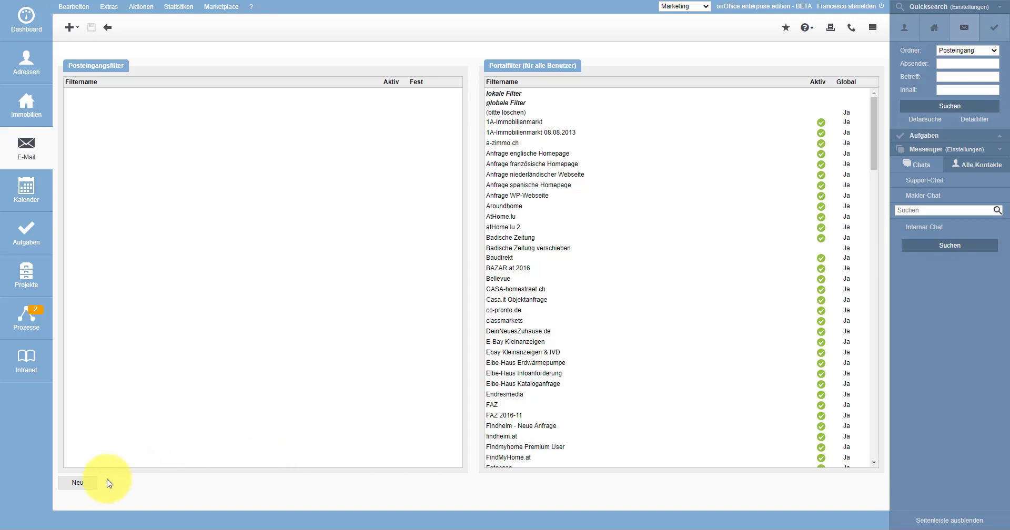
{"action": "left_click", "coordinate": [79, 482]}
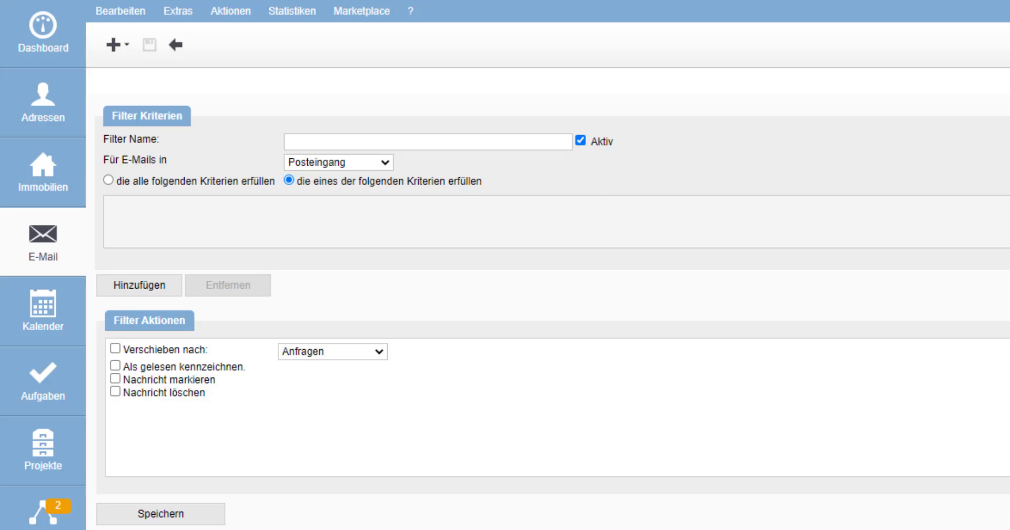
{"action": "left_click", "coordinate": [358, 139]}
{"action": "type", "text": "Anfragen verschieben"}
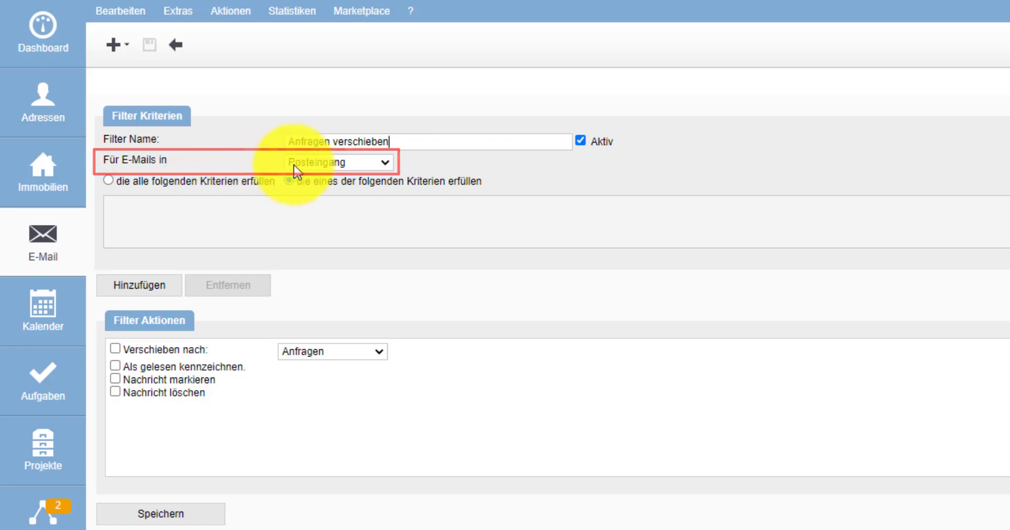
{"action": "left_click", "coordinate": [315, 163]}
{"action": "left_click", "coordinate": [315, 163]}
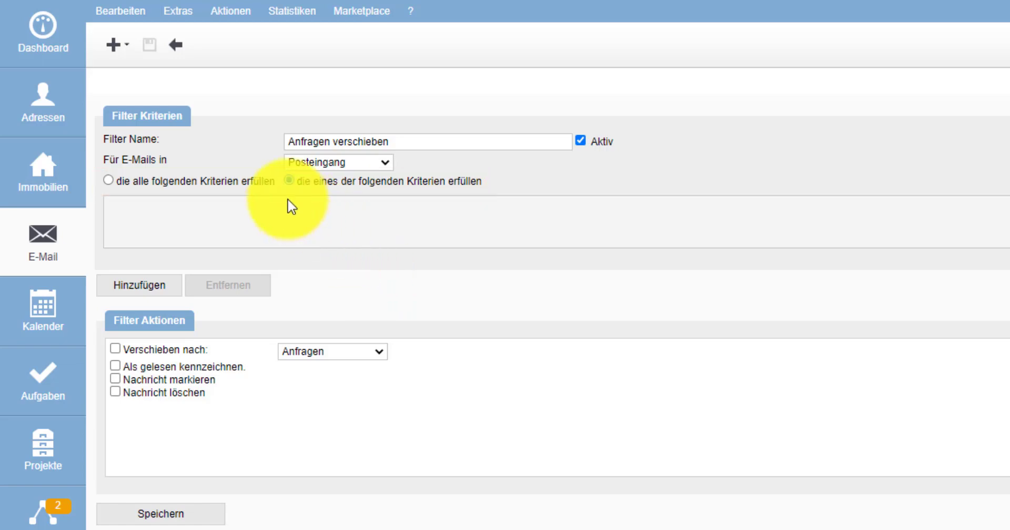
Require all criteria to be met and add the filter criterion that the subject contains "Anfragen zu".
{"action": "left_click", "coordinate": [108, 180]}
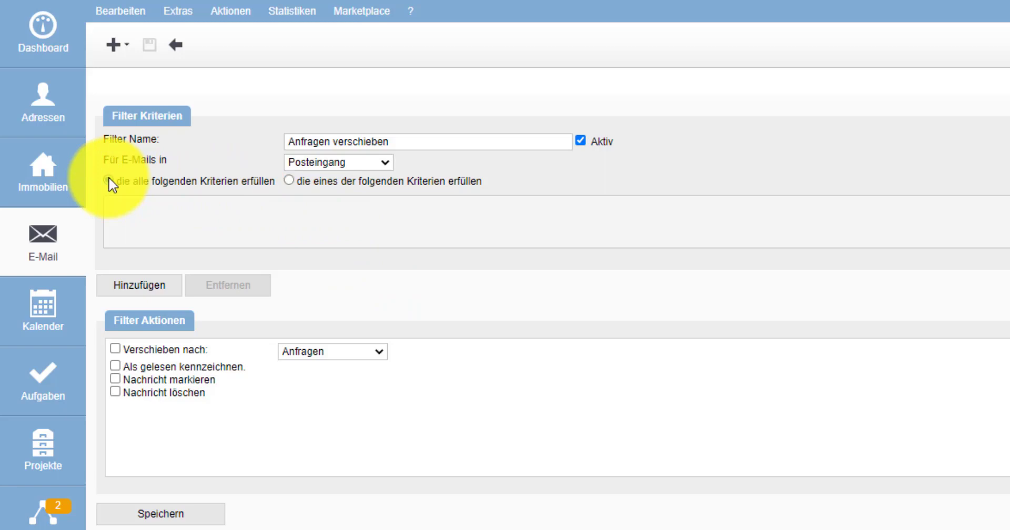
{"action": "left_click", "coordinate": [136, 290]}
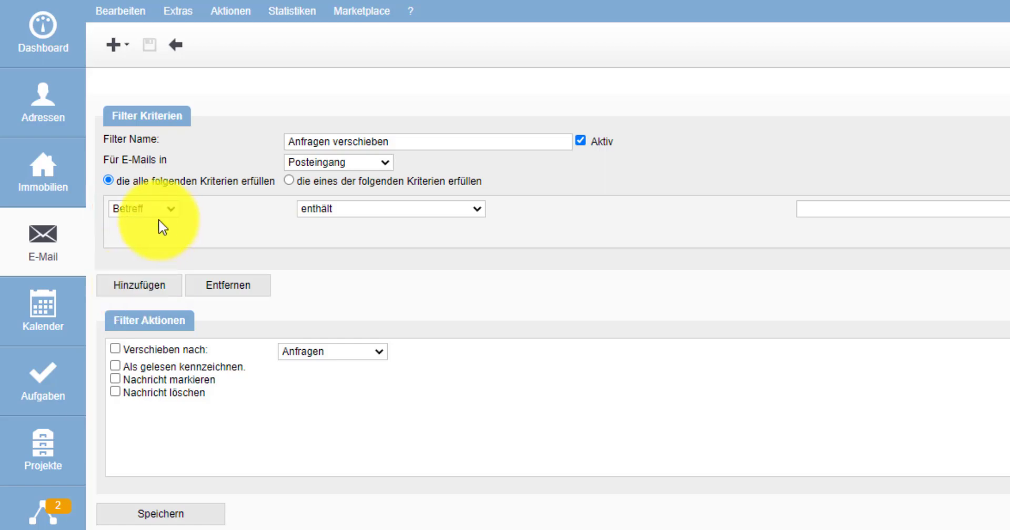
{"action": "left_click", "coordinate": [337, 212]}
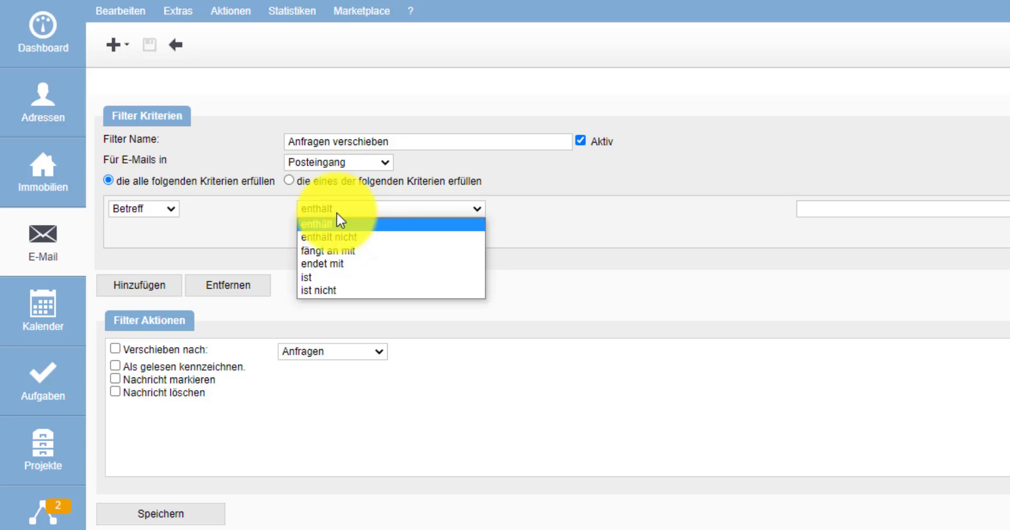
{"action": "left_click", "coordinate": [327, 207]}
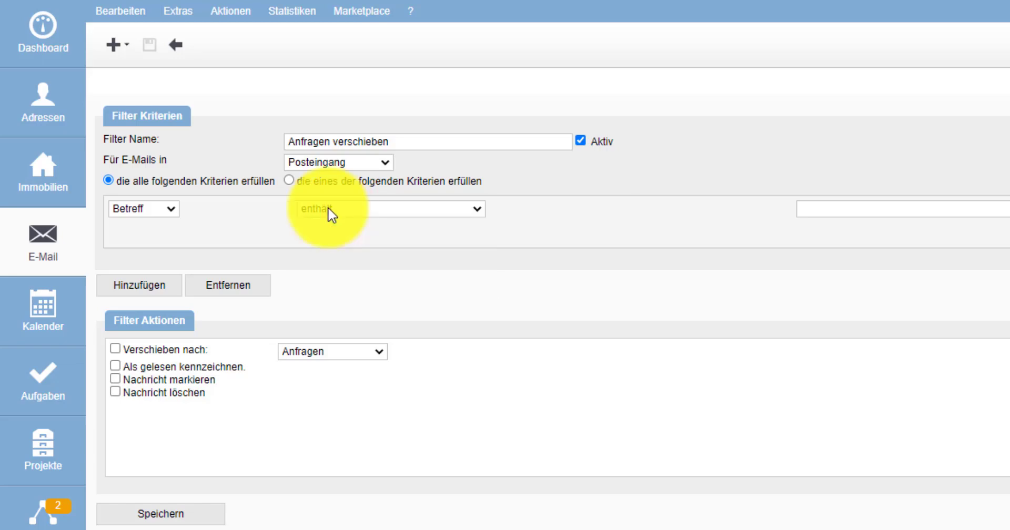
{"action": "left_click", "coordinate": [934, 212]}
{"action": "type", "text": "Anfragen"}
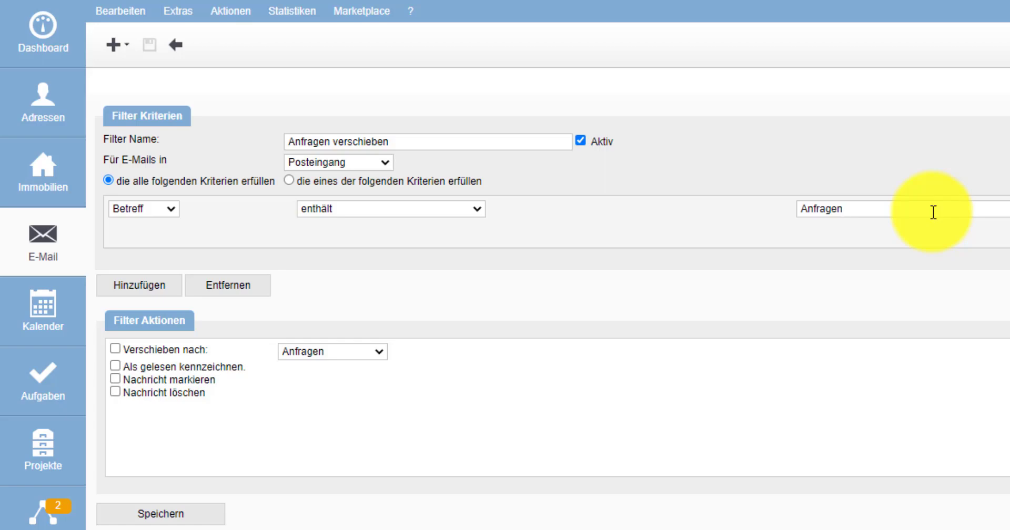
{"action": "type", "text": "zu"}
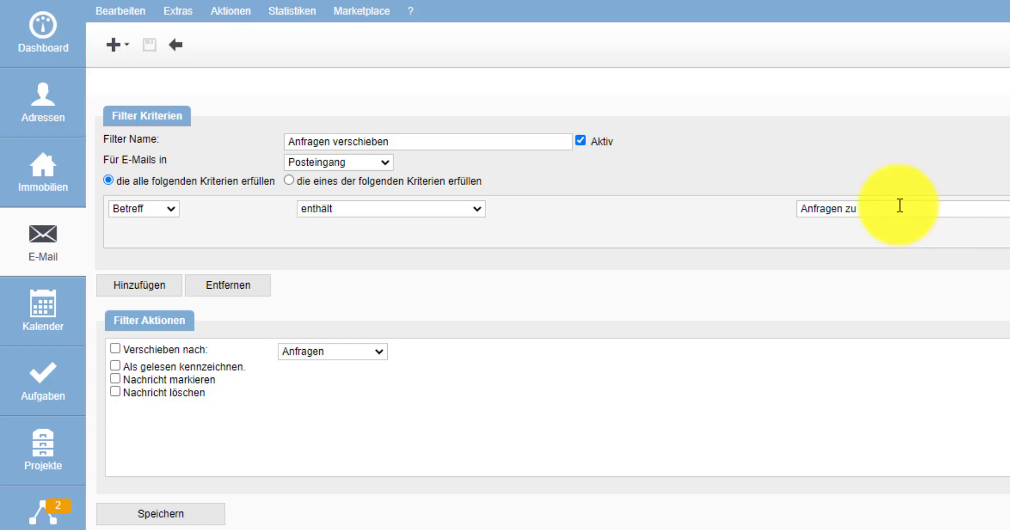
Add a second criterion that the sender (Absender) "ist" the ImmobilienScout24 inquiry e-mail address.
{"action": "left_click", "coordinate": [160, 283]}
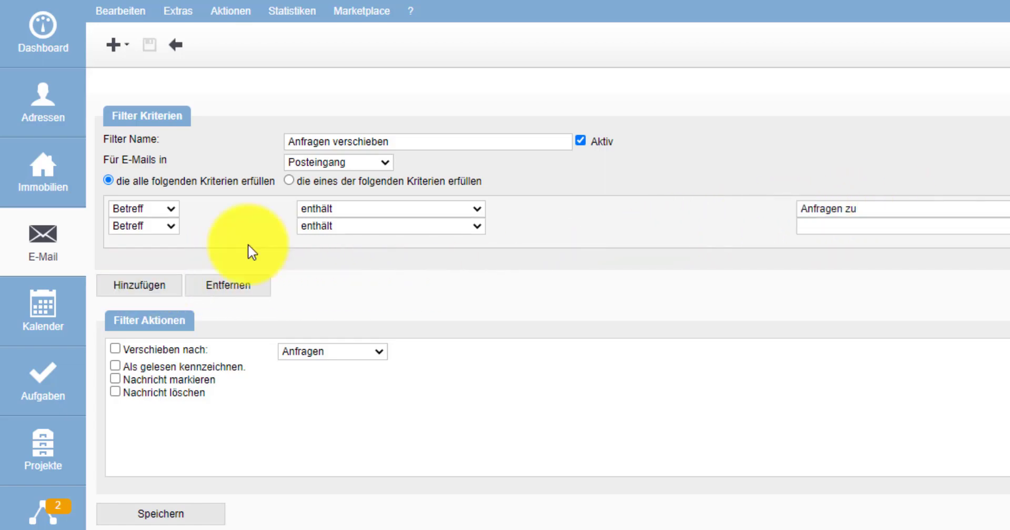
{"action": "left_click", "coordinate": [146, 225]}
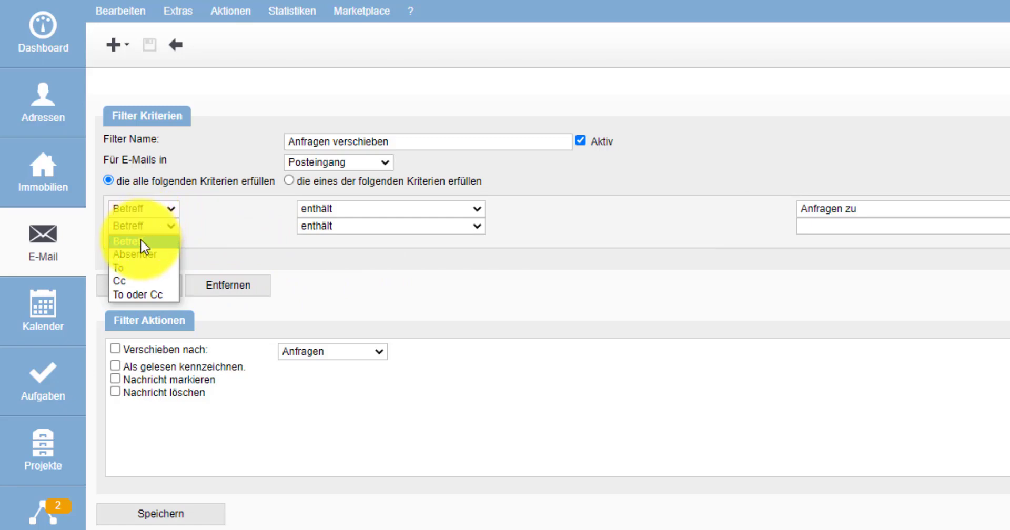
{"action": "left_click", "coordinate": [138, 254]}
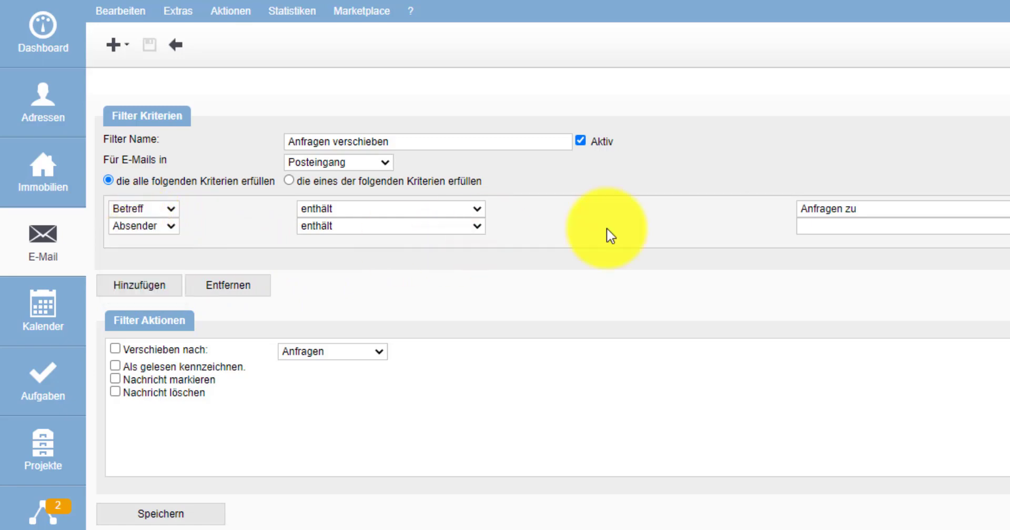
{"action": "left_click", "coordinate": [830, 221]}
{"action": "key", "text": "ctrl+v"}
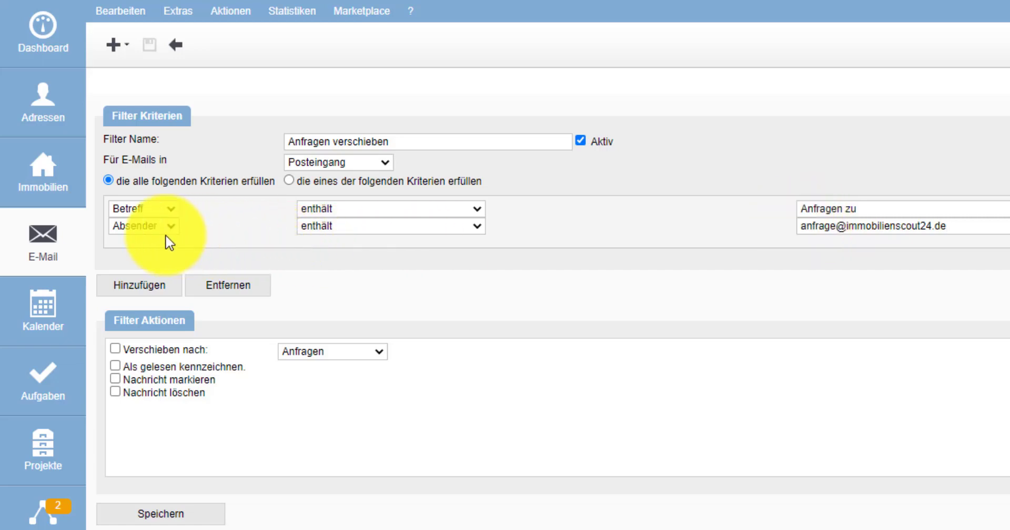
{"action": "left_click", "coordinate": [340, 228]}
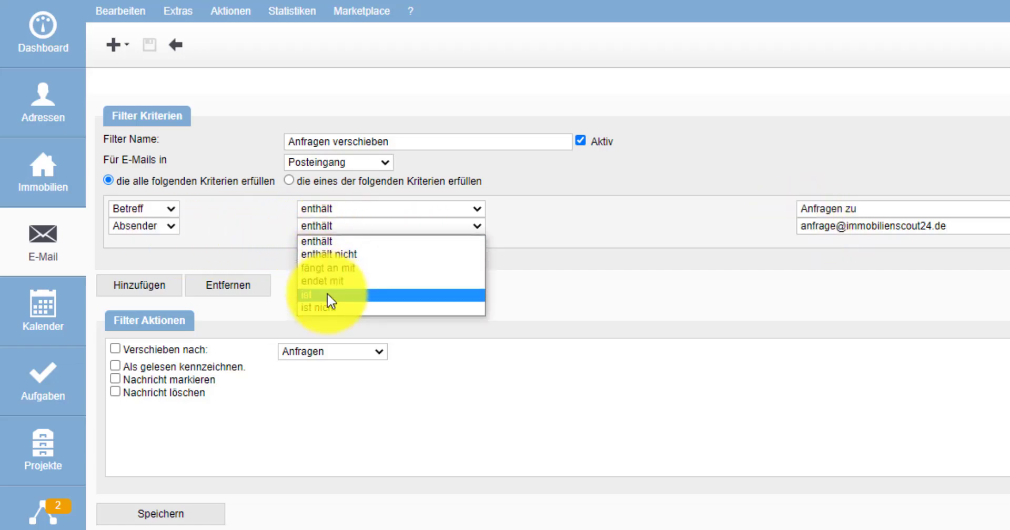
{"action": "left_click", "coordinate": [327, 298]}
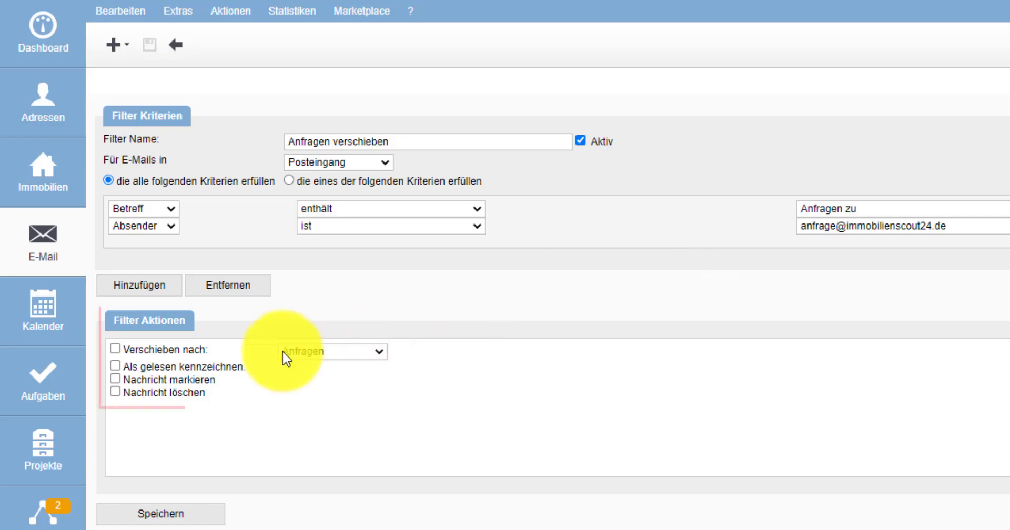
Have the filter move matching emails to the folder Anfragen and save it.
{"action": "left_click", "coordinate": [115, 349]}
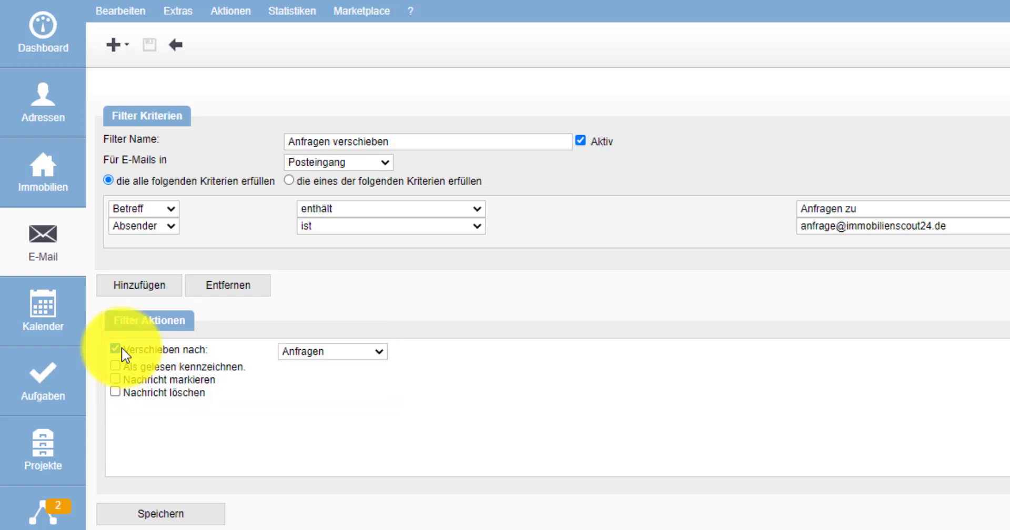
{"action": "left_click", "coordinate": [157, 516]}
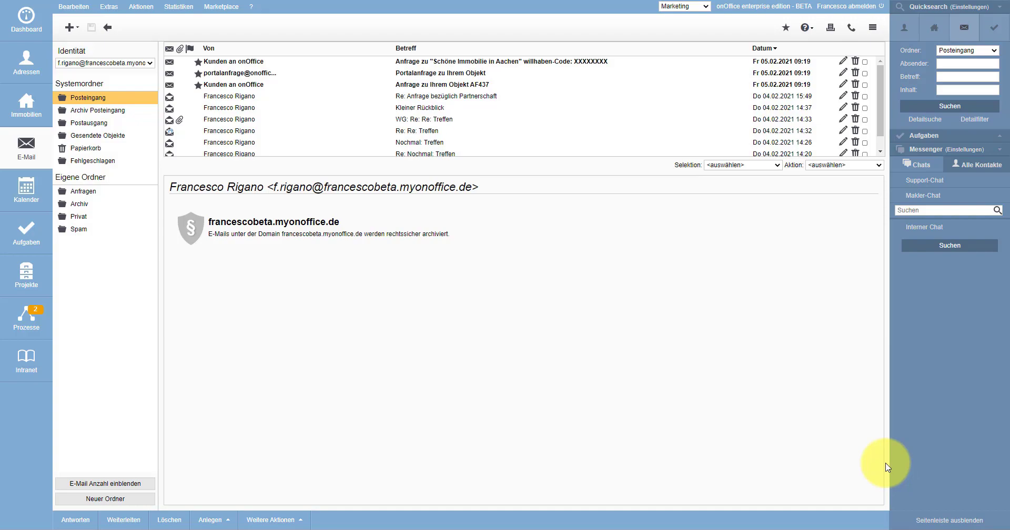
Access the legal email archive, Benno MailArchiv, from the inbox and search it for "Anfrage zu".
{"action": "left_click", "coordinate": [293, 520]}
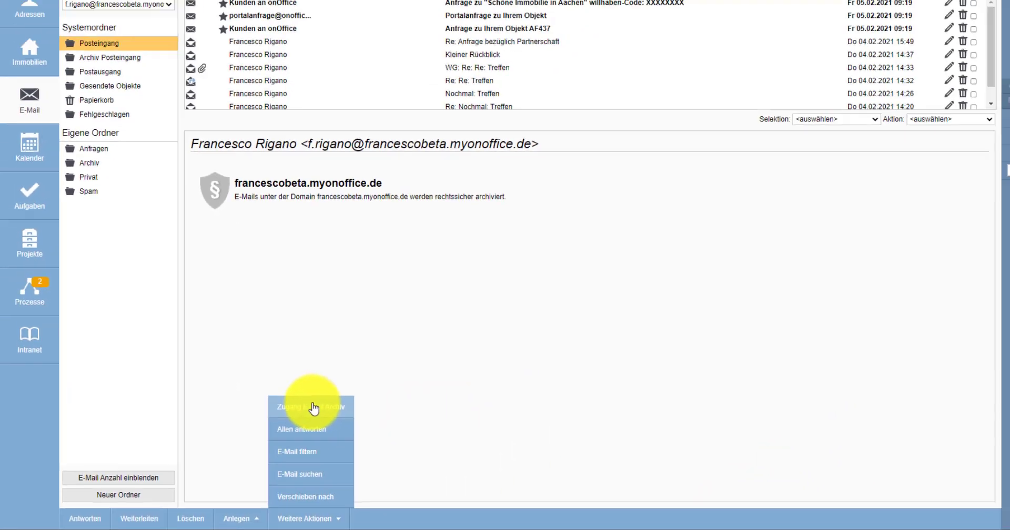
{"action": "left_click", "coordinate": [314, 408]}
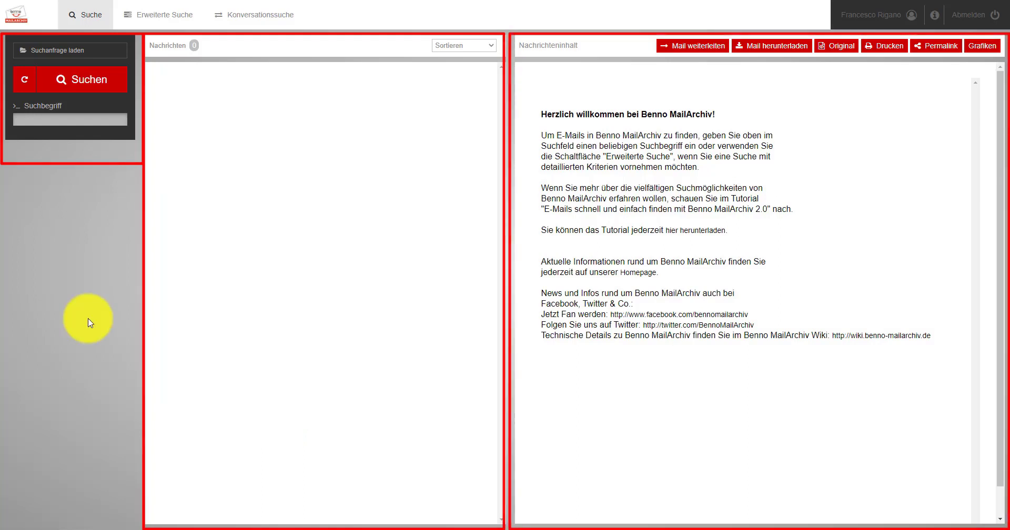
{"action": "left_click", "coordinate": [49, 118]}
{"action": "type", "text": "Anfrage z"}
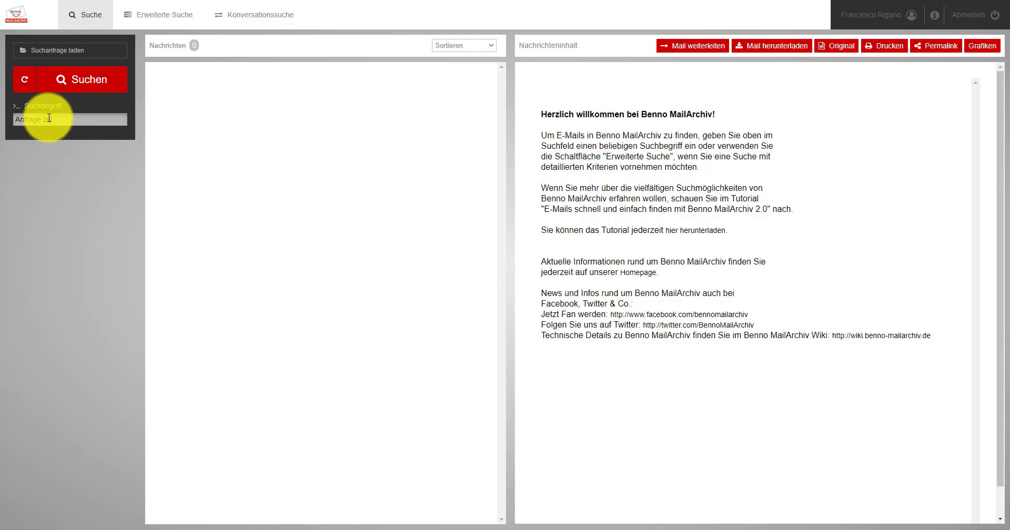
{"action": "key", "text": "Return"}
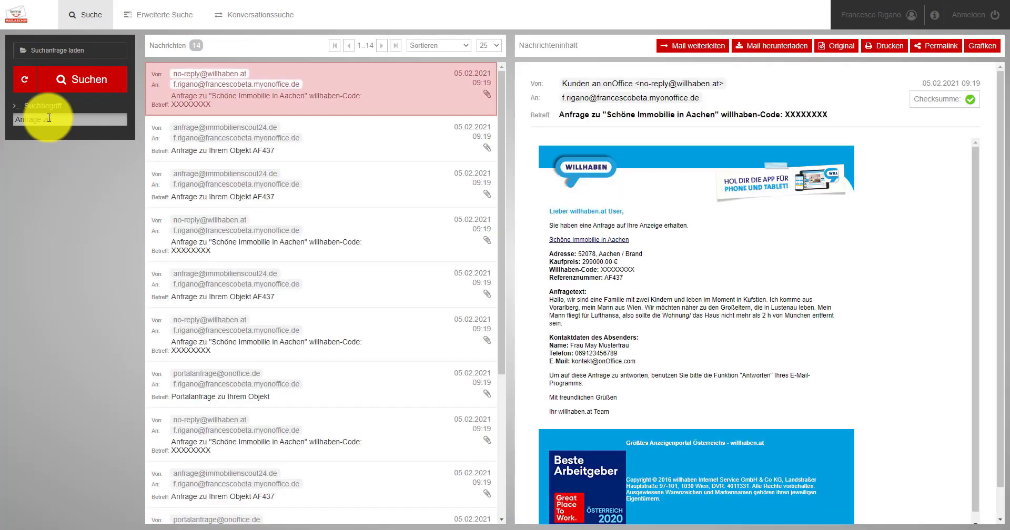
Run an advanced archive search for emails with the subject "Treffen" from 01.02.2021 to 05.02.2021.
{"action": "left_click", "coordinate": [170, 16]}
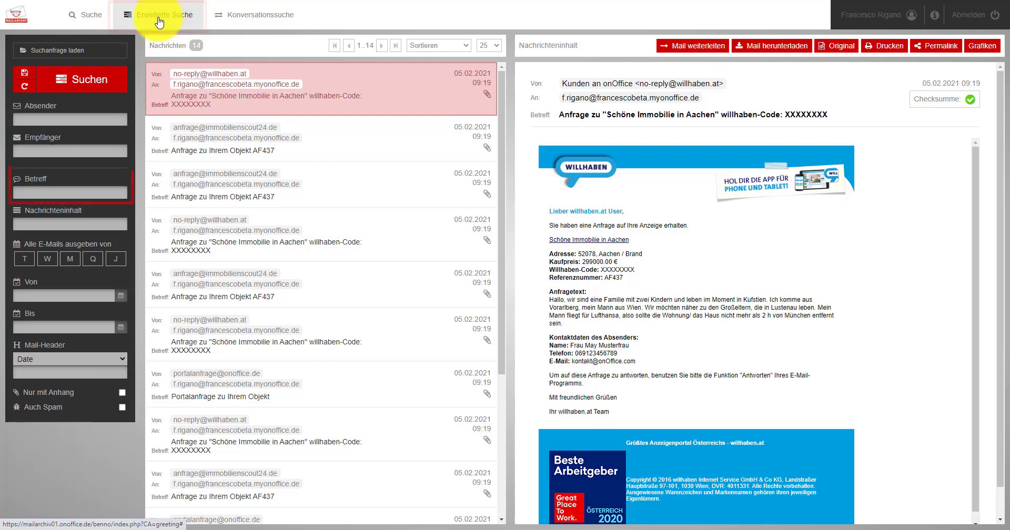
{"action": "left_click", "coordinate": [38, 190]}
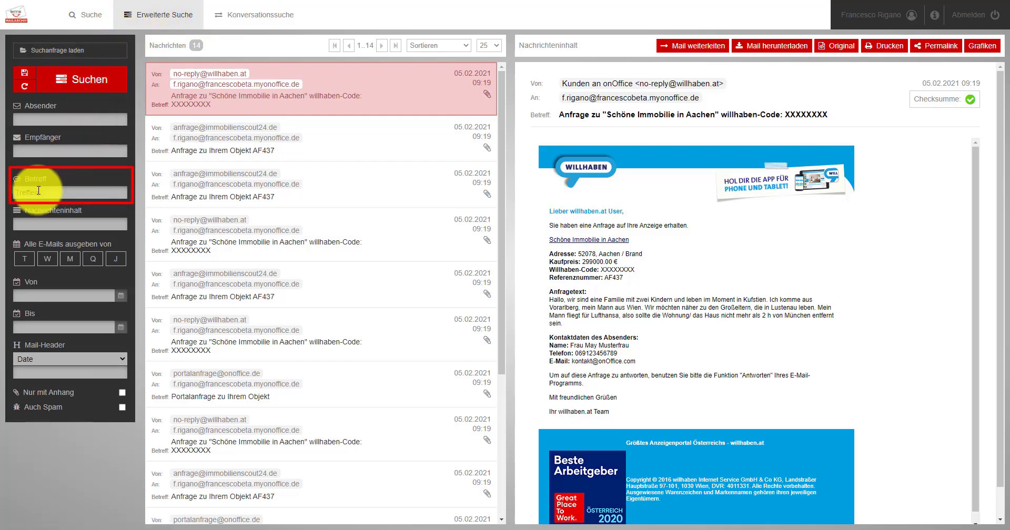
{"action": "left_click", "coordinate": [26, 290]}
{"action": "left_click", "coordinate": [34, 350]}
{"action": "left_click", "coordinate": [109, 381]}
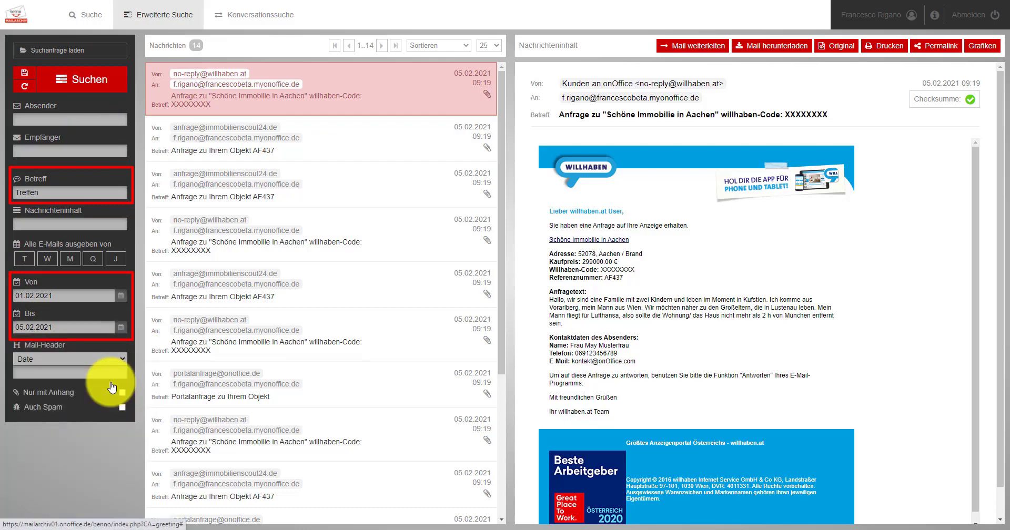
{"action": "left_click", "coordinate": [80, 85]}
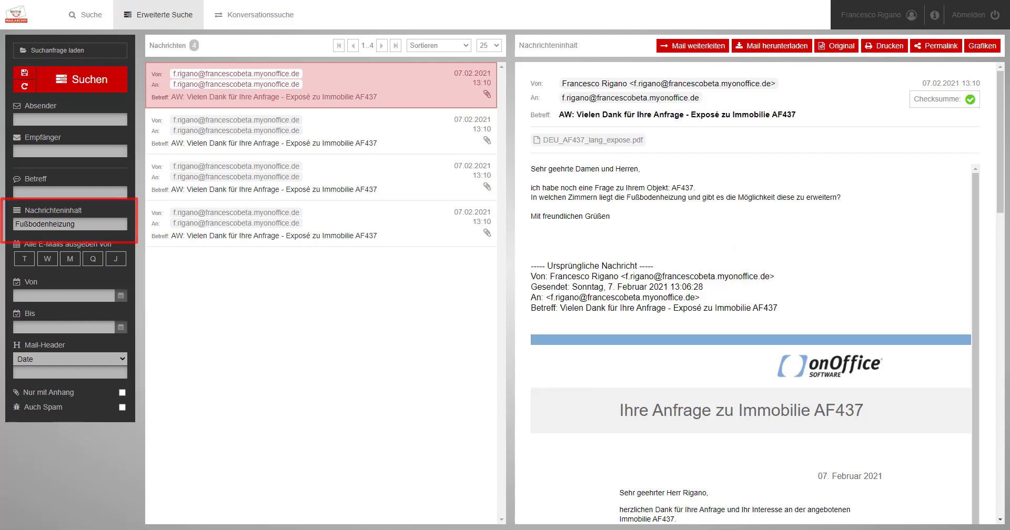
Search the archive for emails with "Fußbodenheizung" in the message content.
{"action": "left_click", "coordinate": [87, 84]}
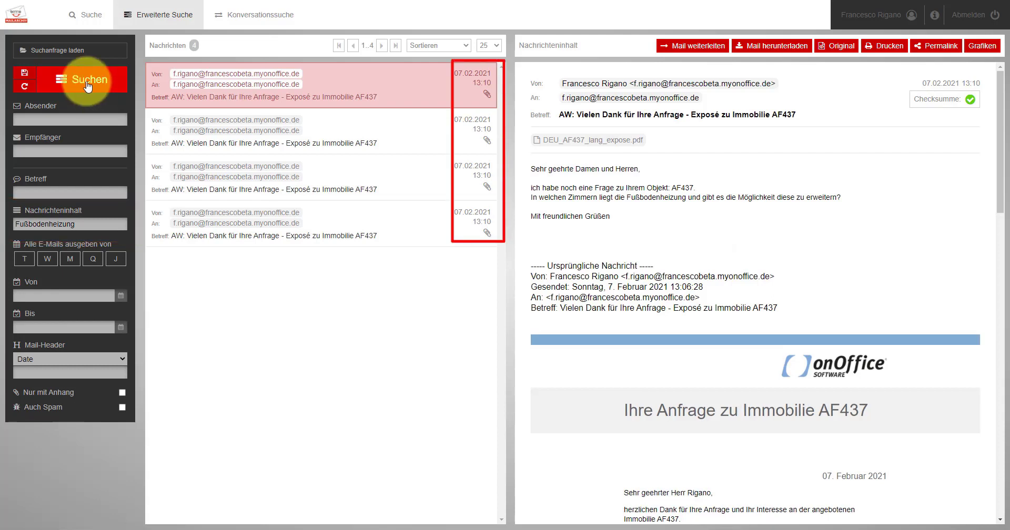